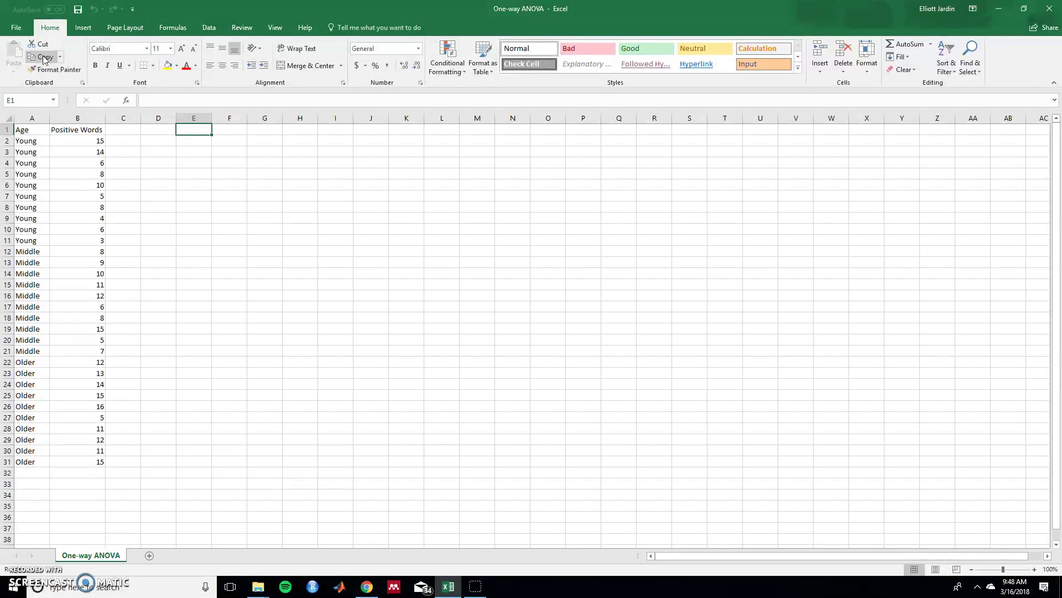
- Enable the Analysis ToolPak add-in from Excel's add-in options
left_click(16, 27)
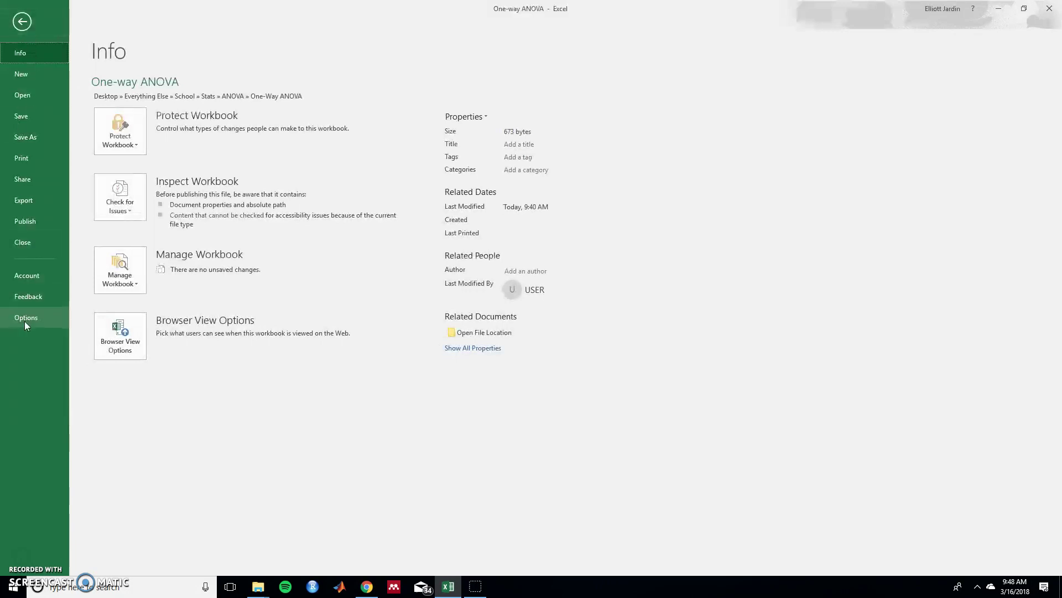
key("Escape")
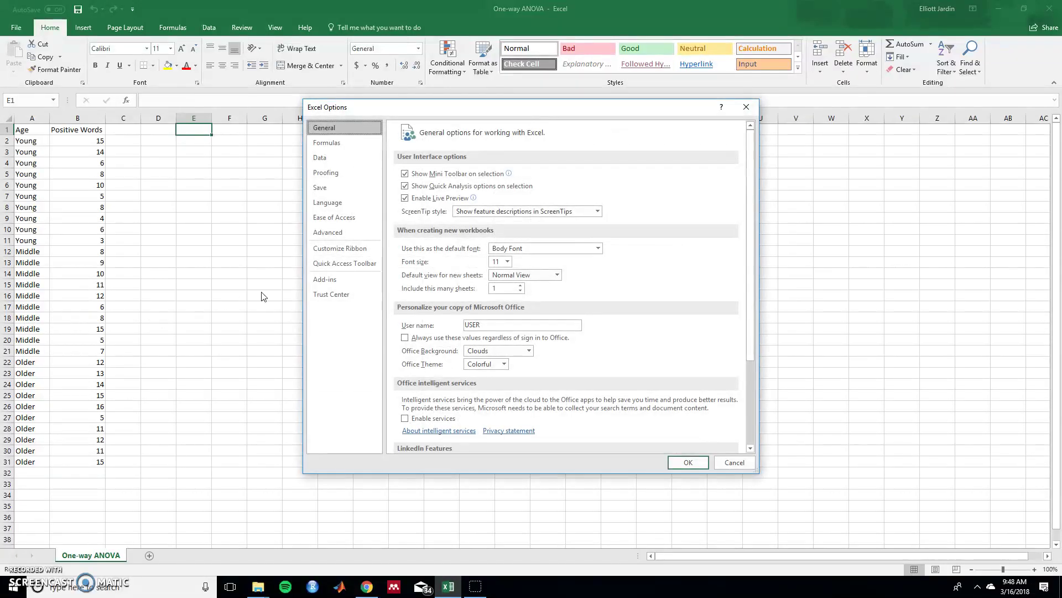
left_click(326, 281)
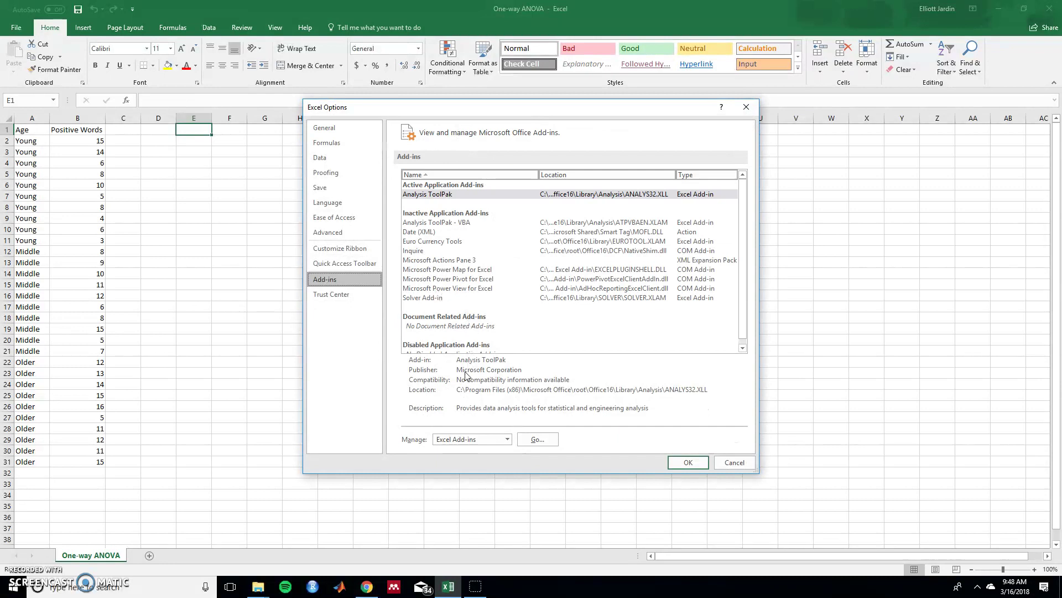
left_click(534, 440)
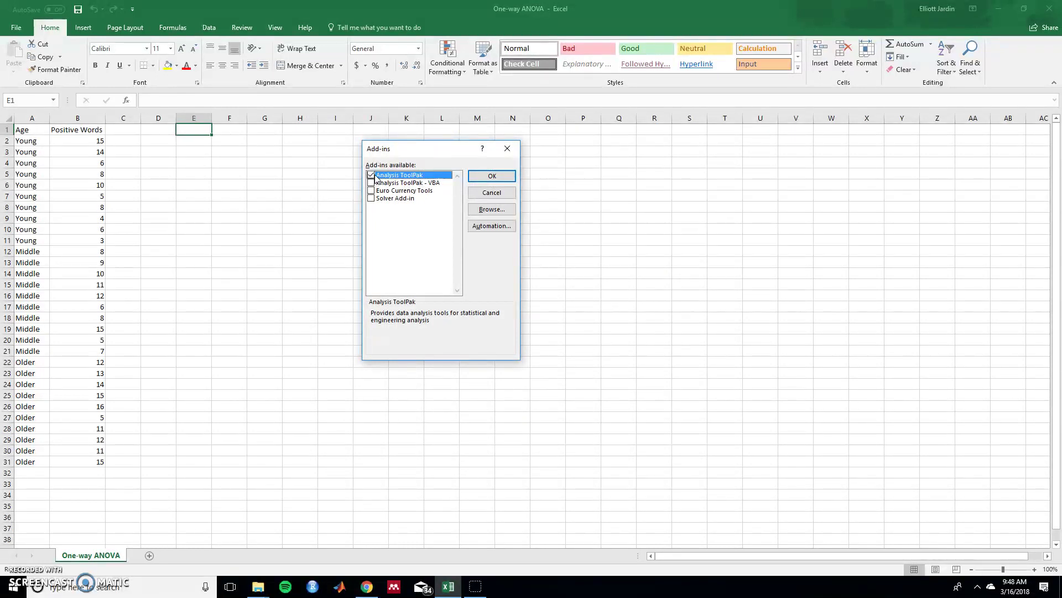
left_click(507, 148)
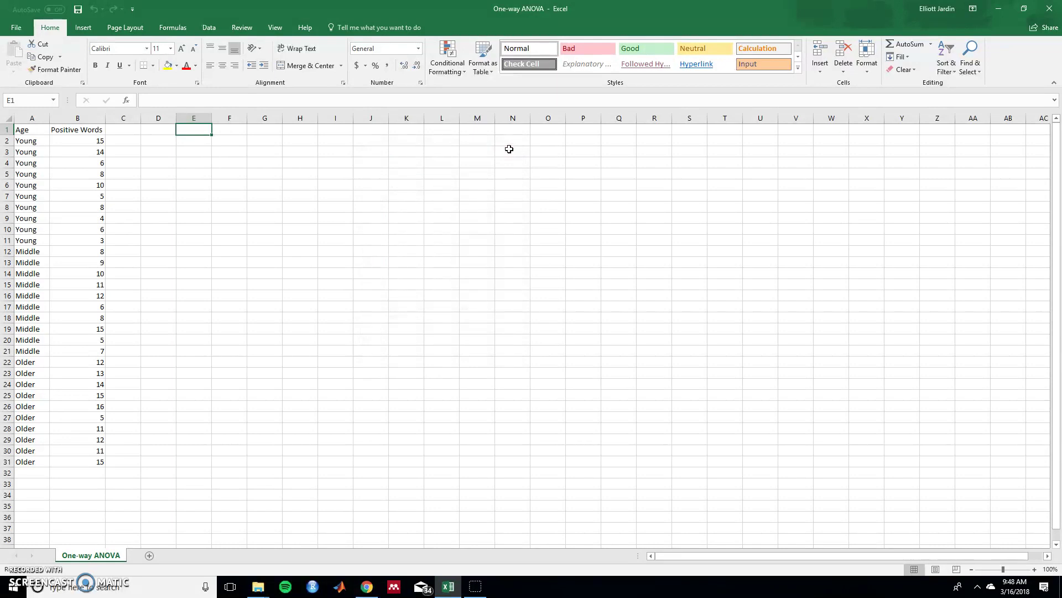
- Enter the headings Young, Middle and Older in E1, F1 and G1
double_click(206, 131)
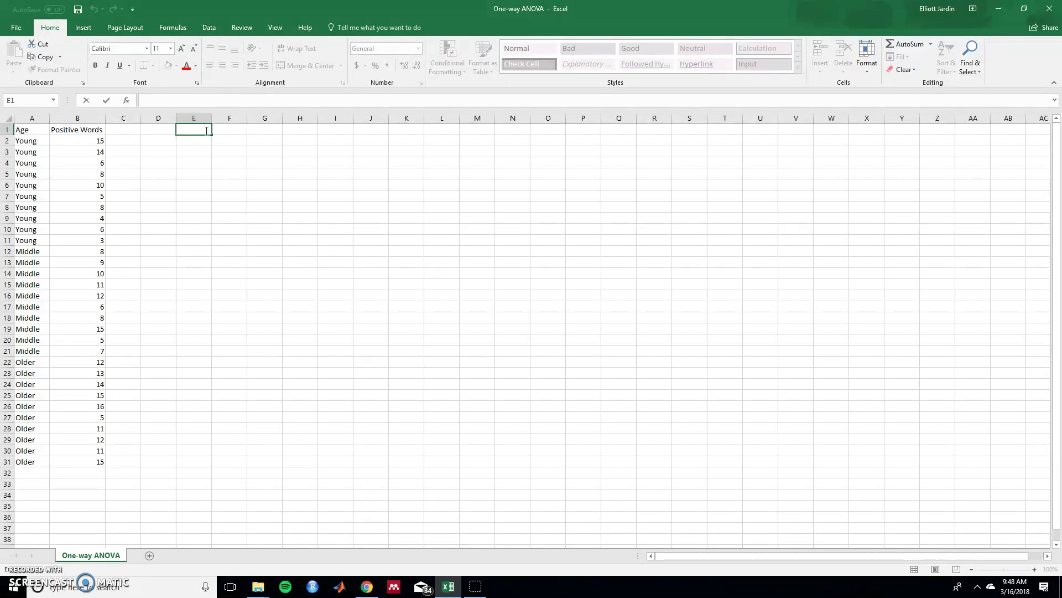
type("Young")
key("Return")
key("Up")
key("Right")
type("Mid")
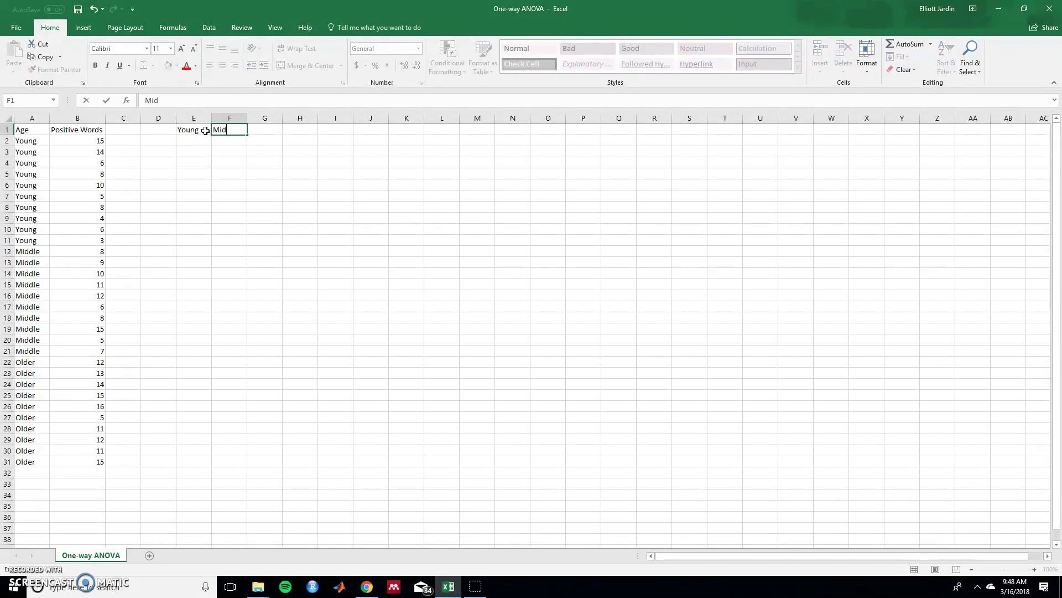
key("Tab")
type("Olde")
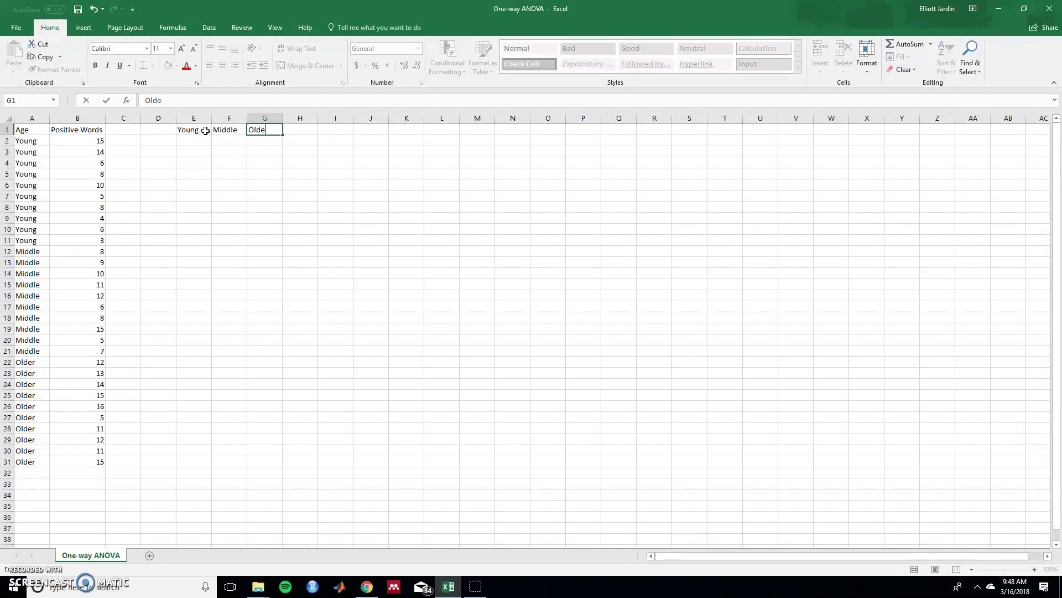
type("r")
key("Return")
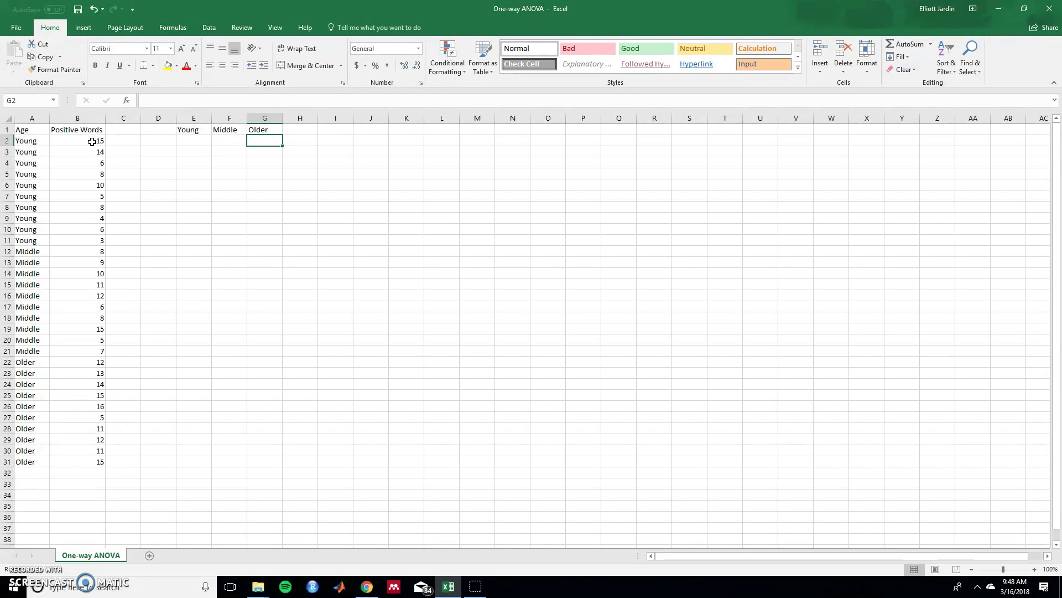
- Copy B2:B11 to E2, B12:B21 to F2 and B22:B31 to G2
left_click_drag(92, 142, 76, 242)
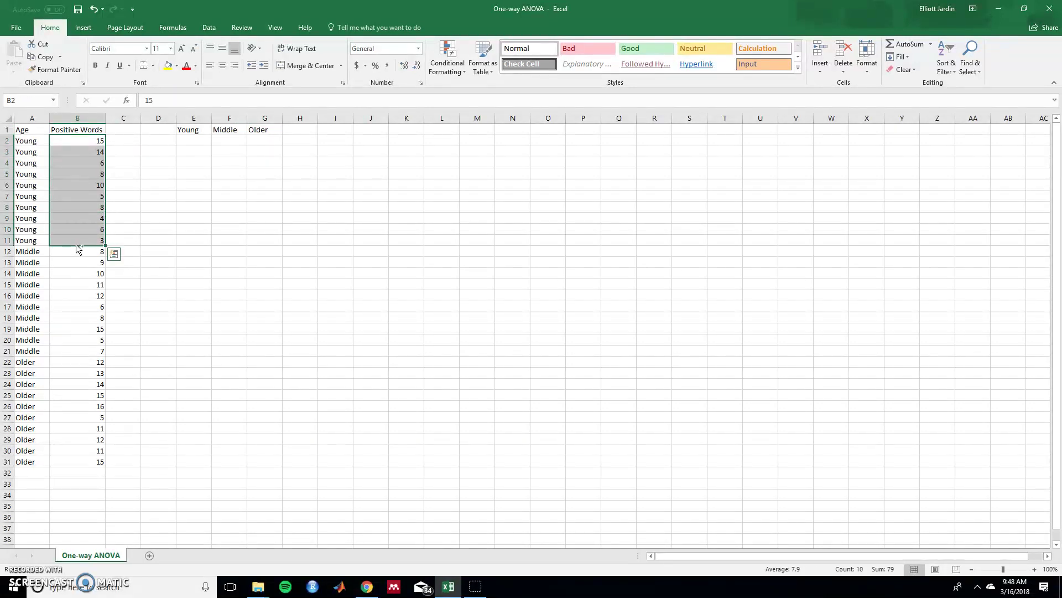
key("ctrl+c")
left_click(199, 147)
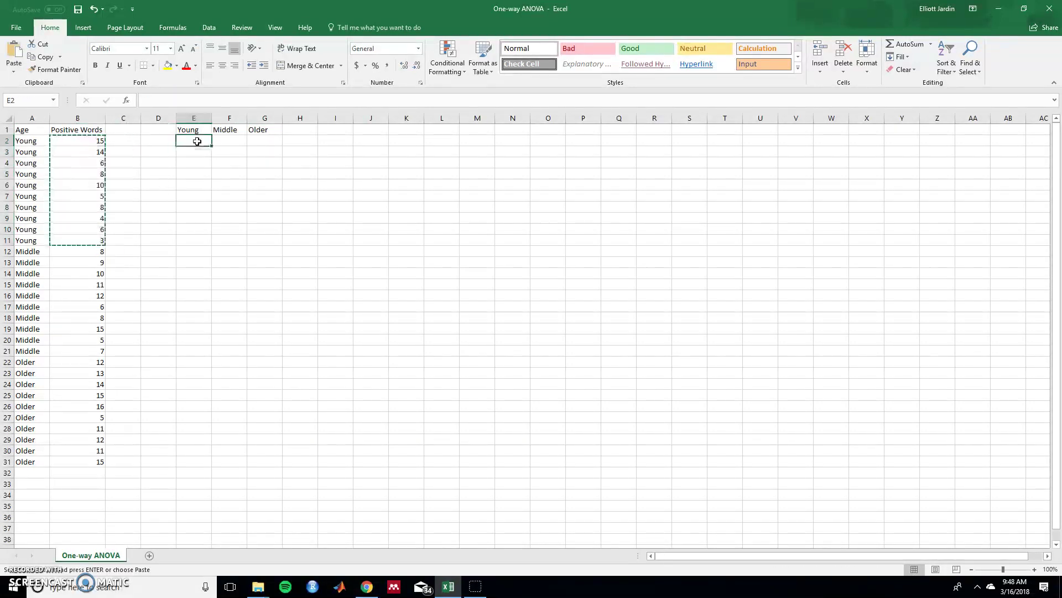
key("ctrl+v")
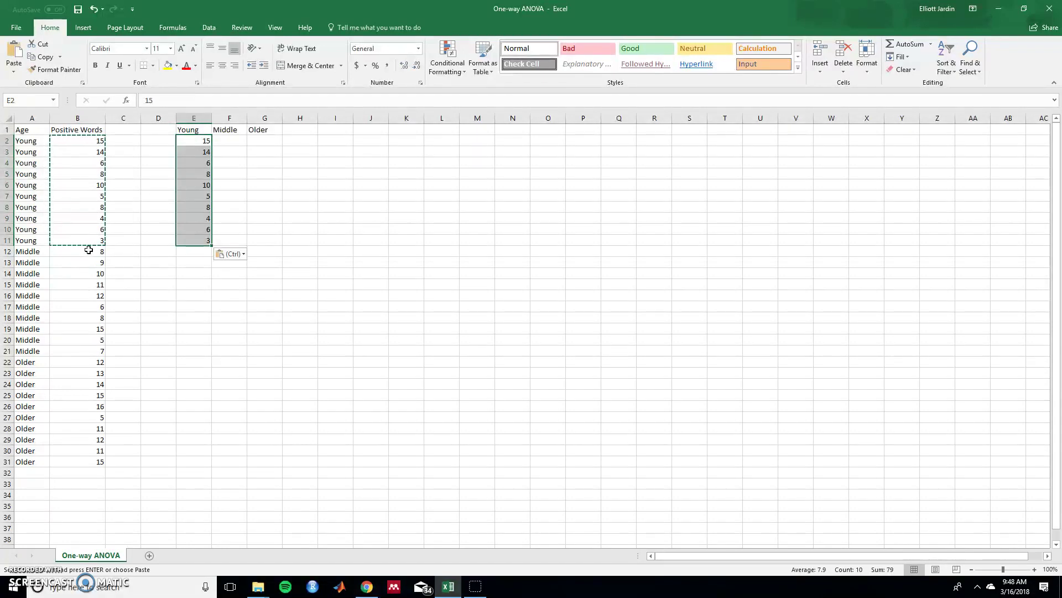
left_click_drag(86, 251, 94, 464)
key("ctrl+c")
left_click(228, 141)
key("ctrl+v")
key("ctrl+c")
left_click(273, 142)
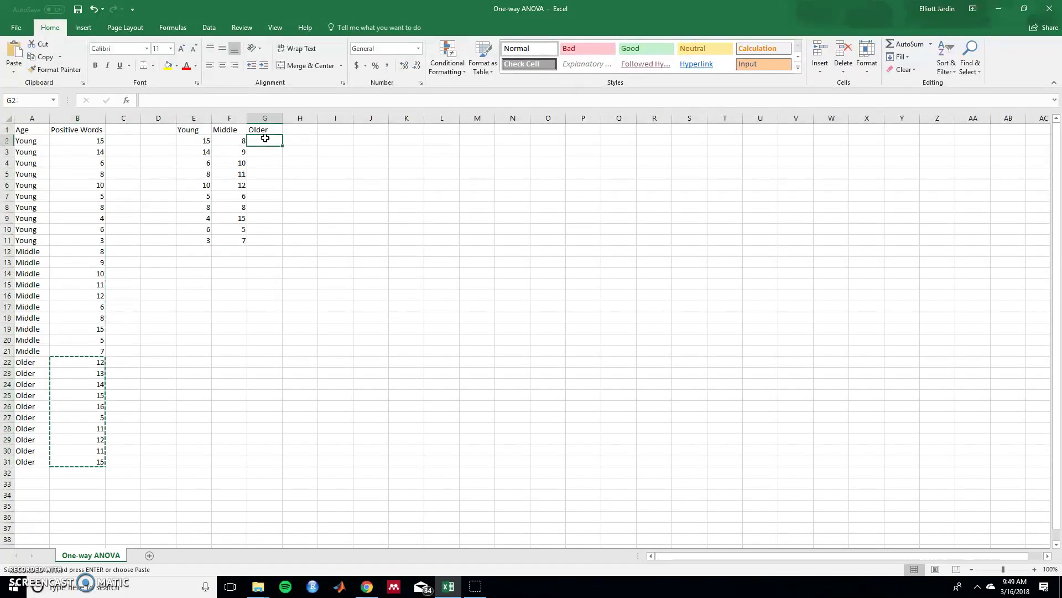
key("ctrl+v")
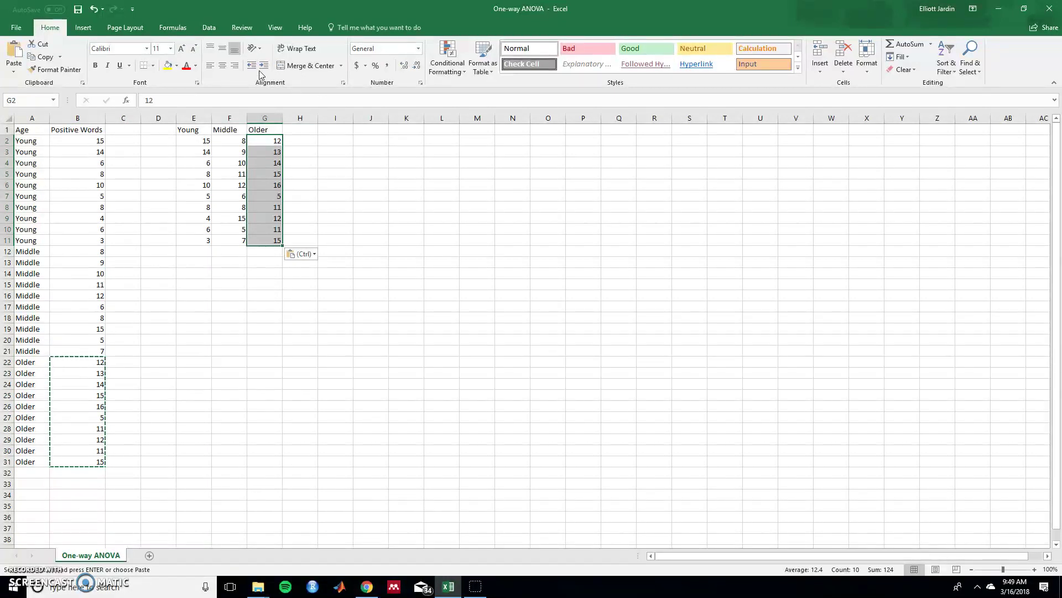
- Run Anova: Single Factor on input range $E$2:$G$11 with output to a new worksheet
left_click(209, 27)
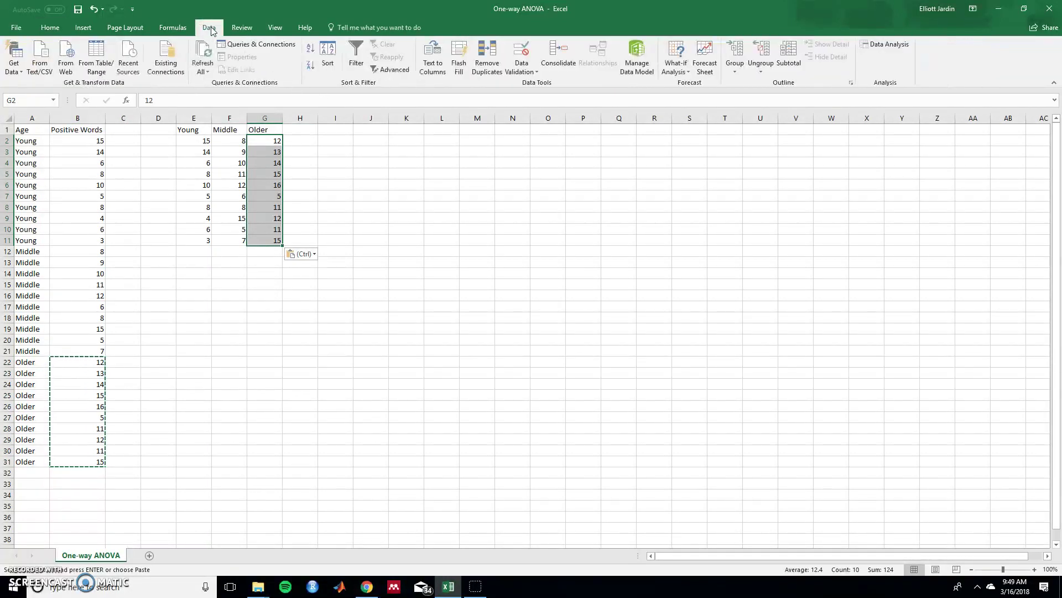
left_click(907, 43)
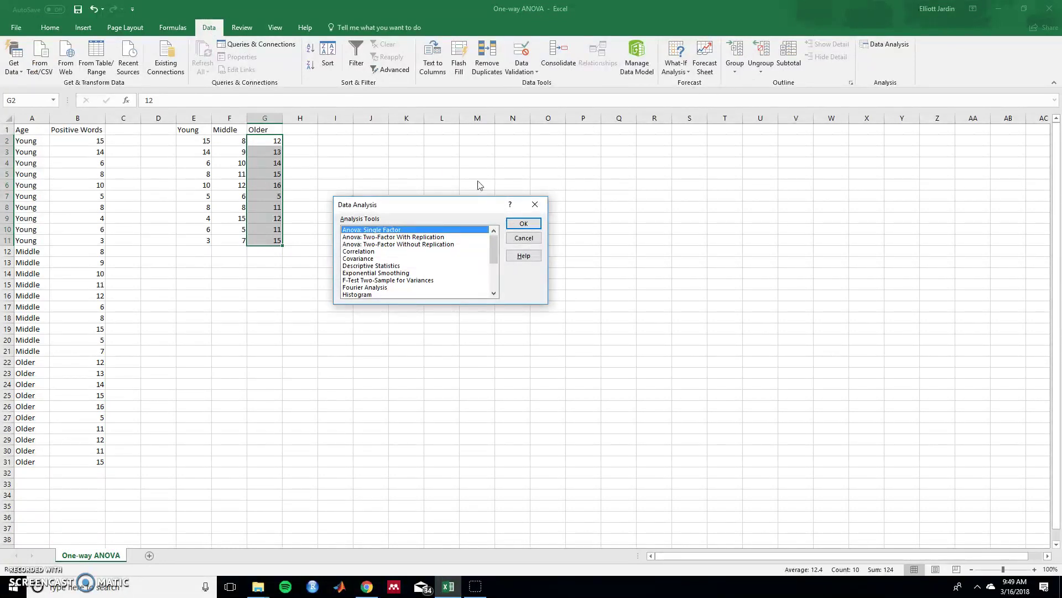
left_click(523, 224)
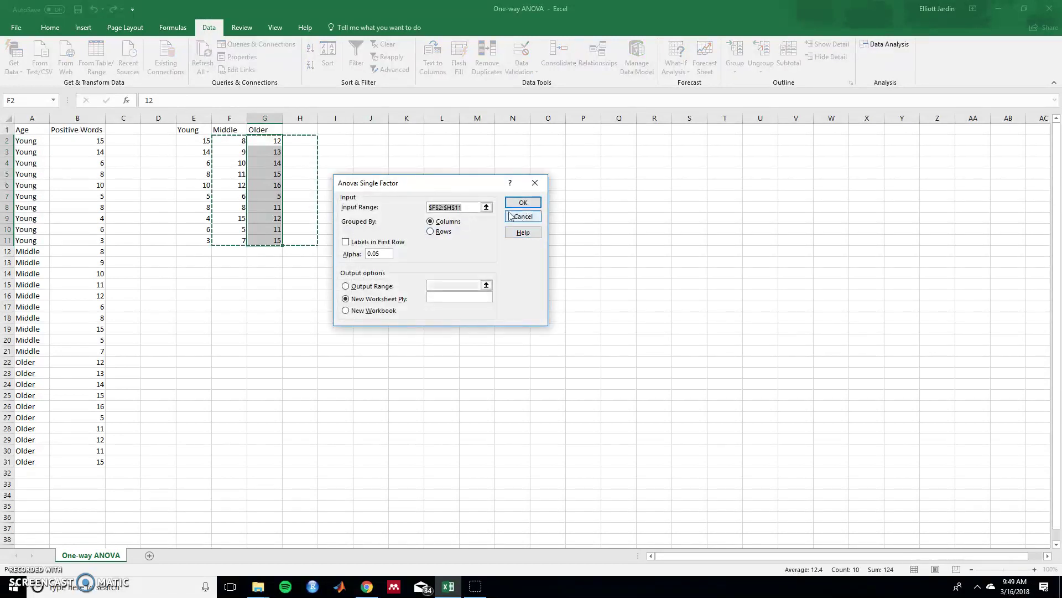
left_click(487, 207)
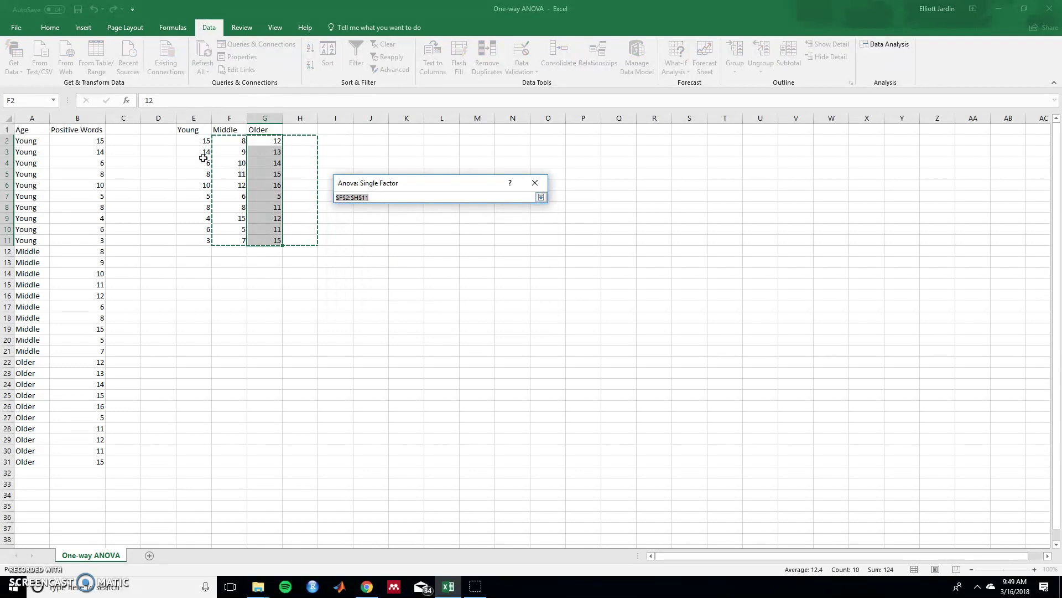
left_click_drag(192, 142, 253, 240)
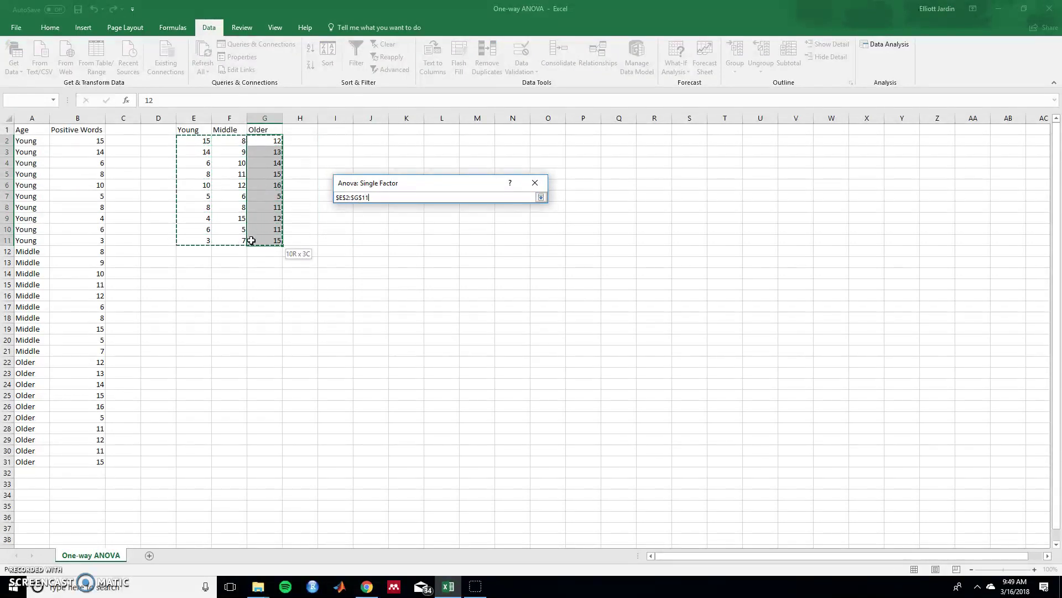
left_click(542, 198)
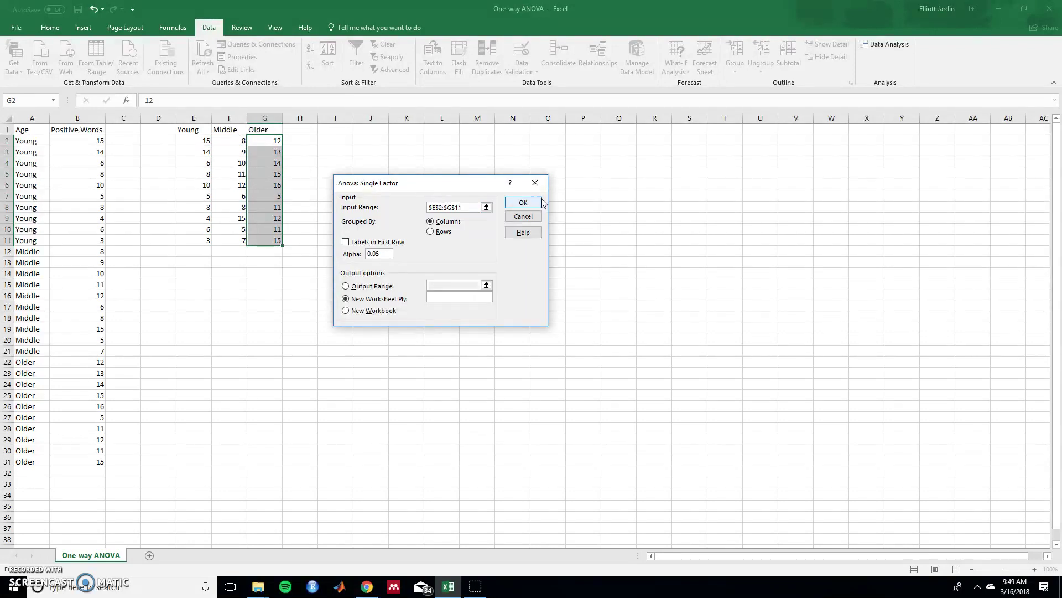
left_click(529, 202)
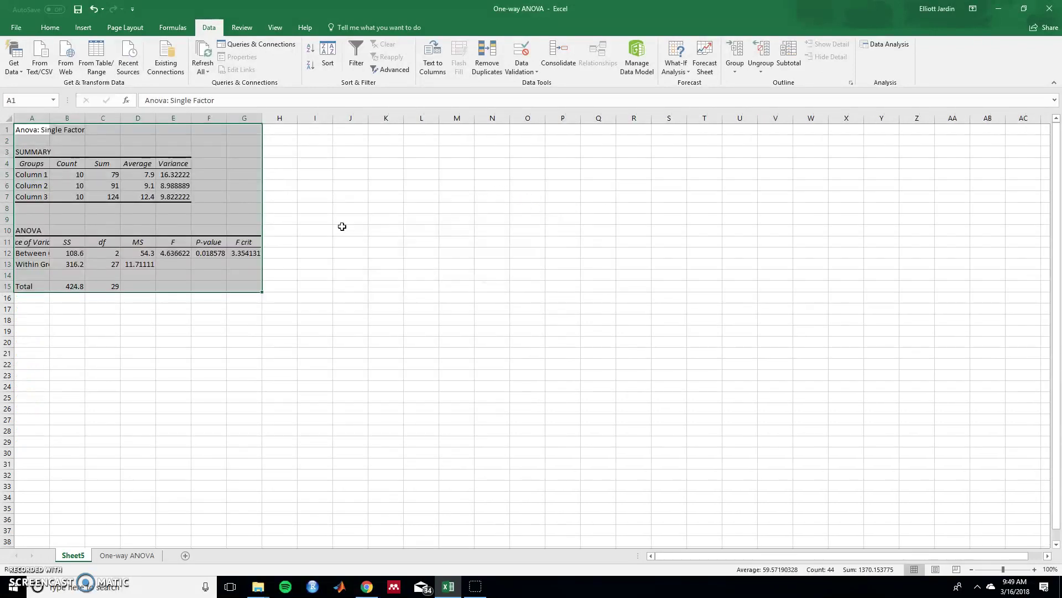
- Inspect the ANOVA output cells, including the 0.018578 P-value in F12
left_click(138, 319)
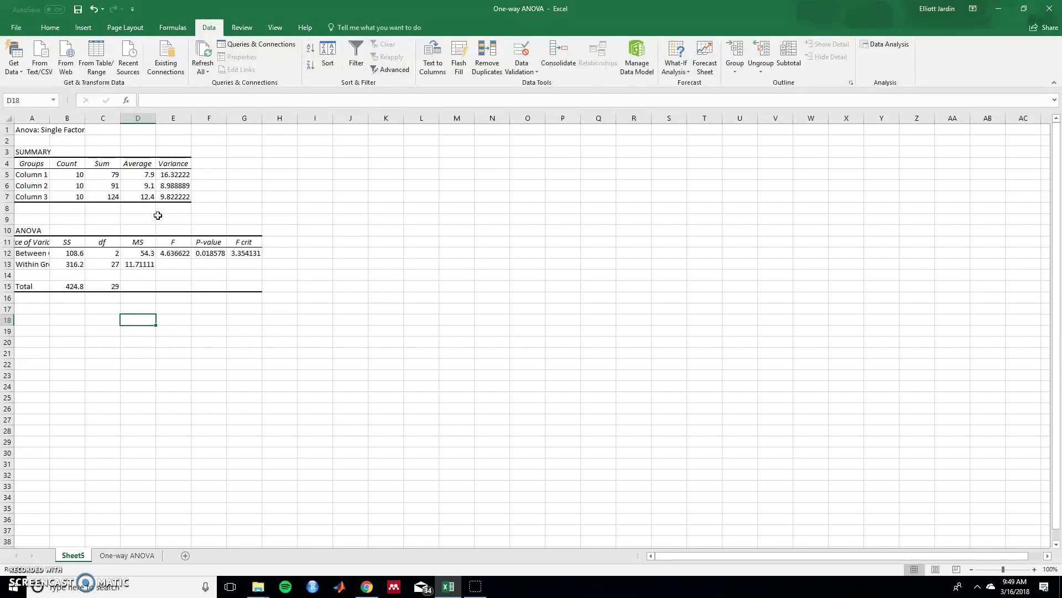
left_click(206, 265)
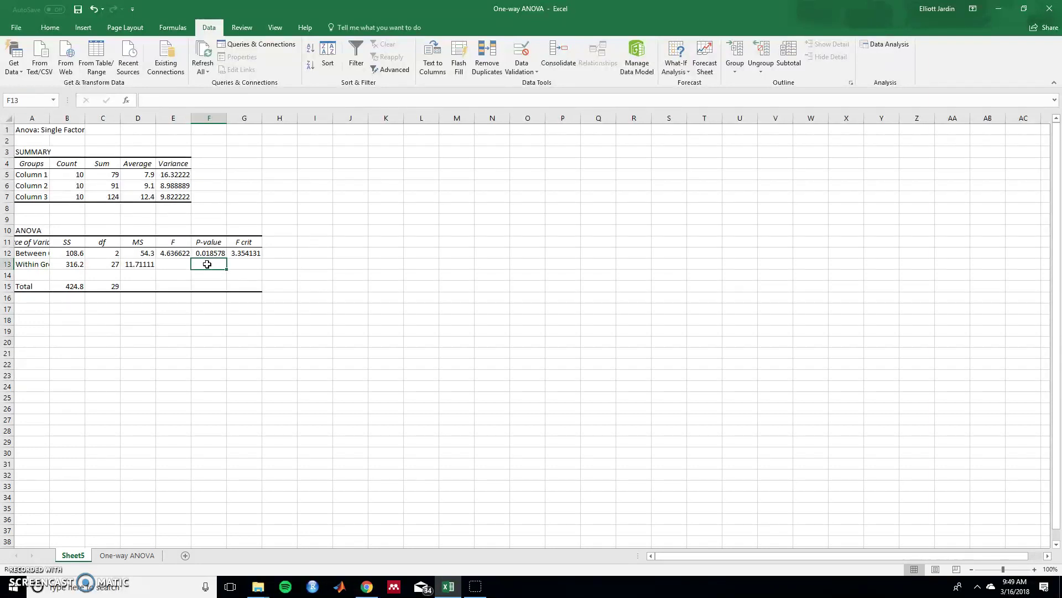
left_click(171, 258)
left_click(215, 256)
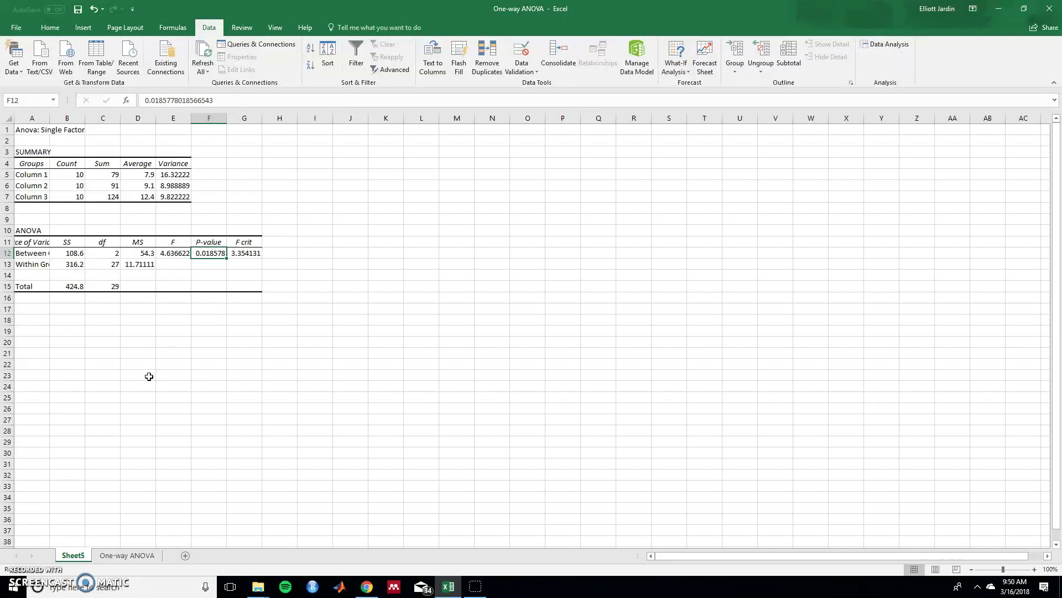
- Back on the One-way ANOVA sheet, type Young, Middle, Older into E13:G13
left_click(127, 555)
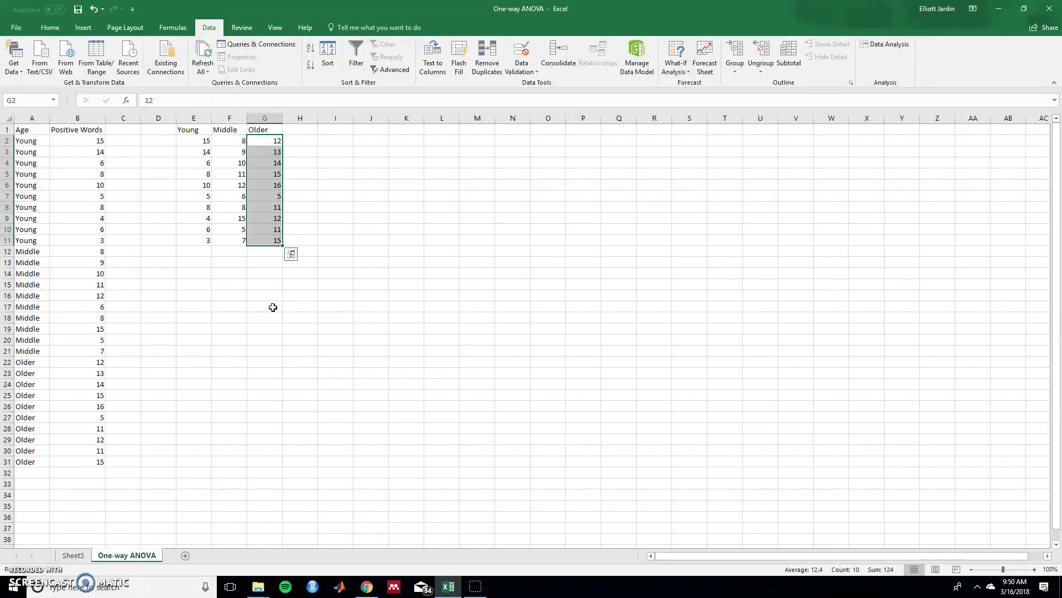
left_click(196, 265)
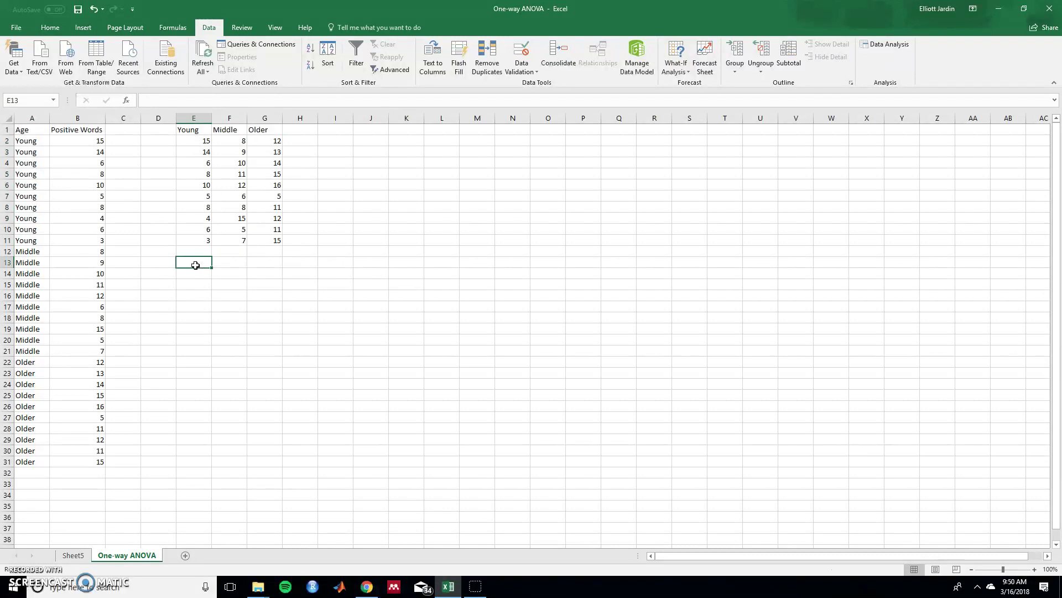
type("Young")
key("Tab")
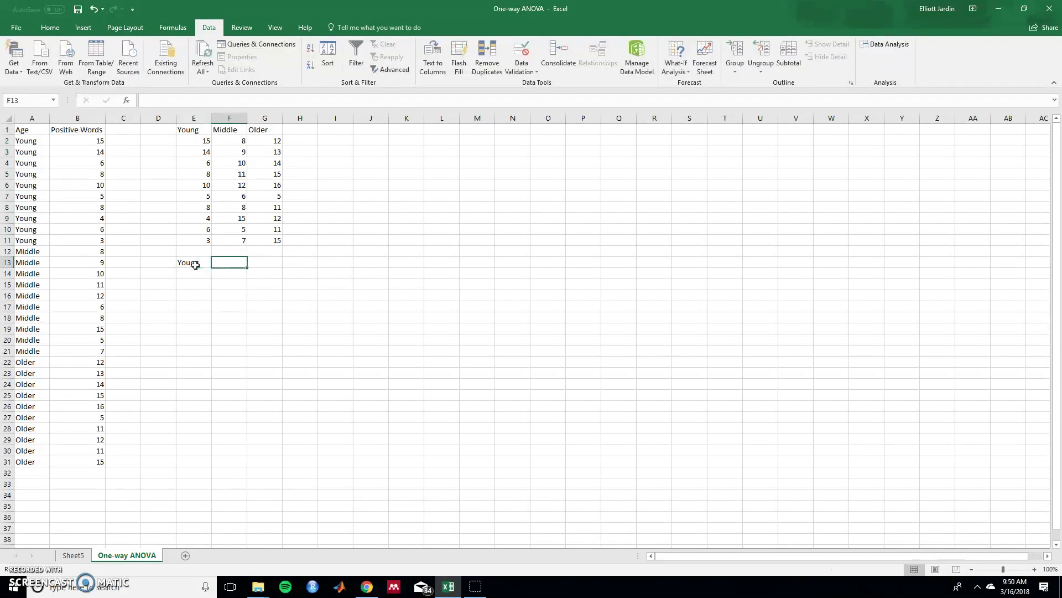
type("Middle")
key("Tab")
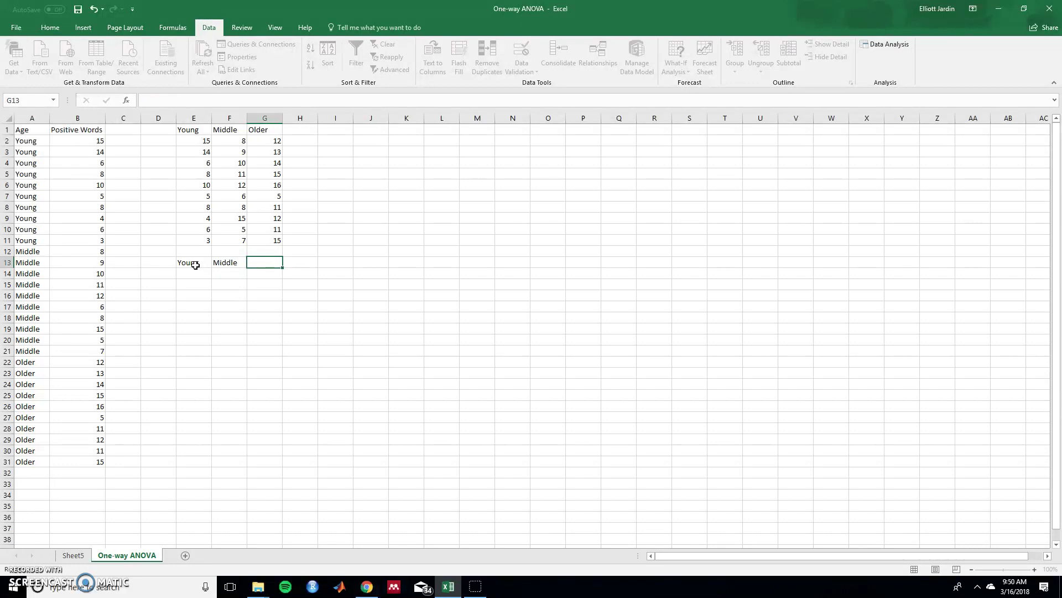
type("Older")
key("Return")
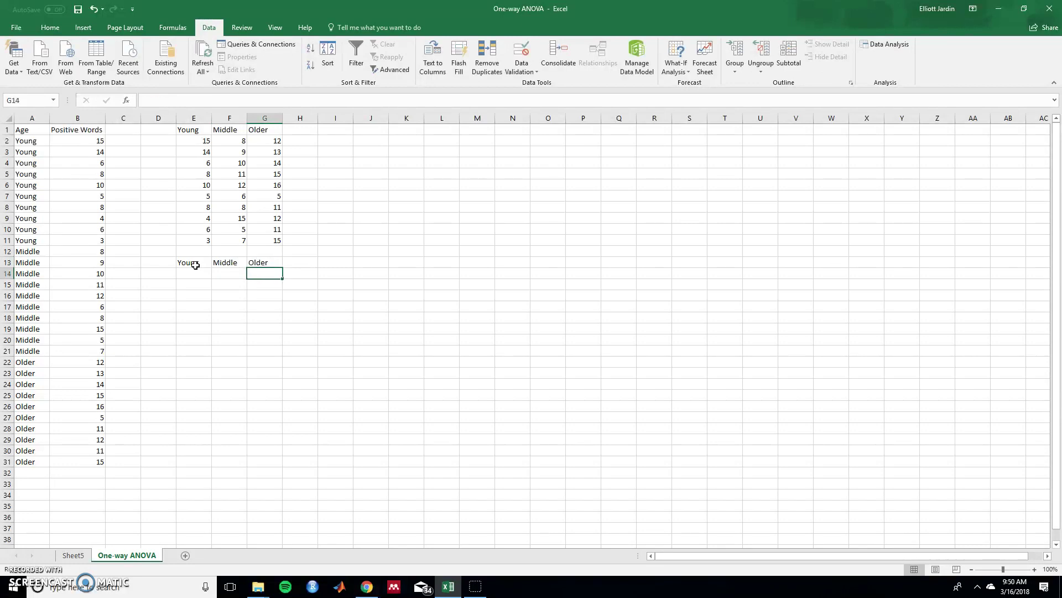
- Enter =AVERAGE of E2:E11, F2:F11 and G2:G11 in E14:G14, then select E13:G14
left_click(196, 272)
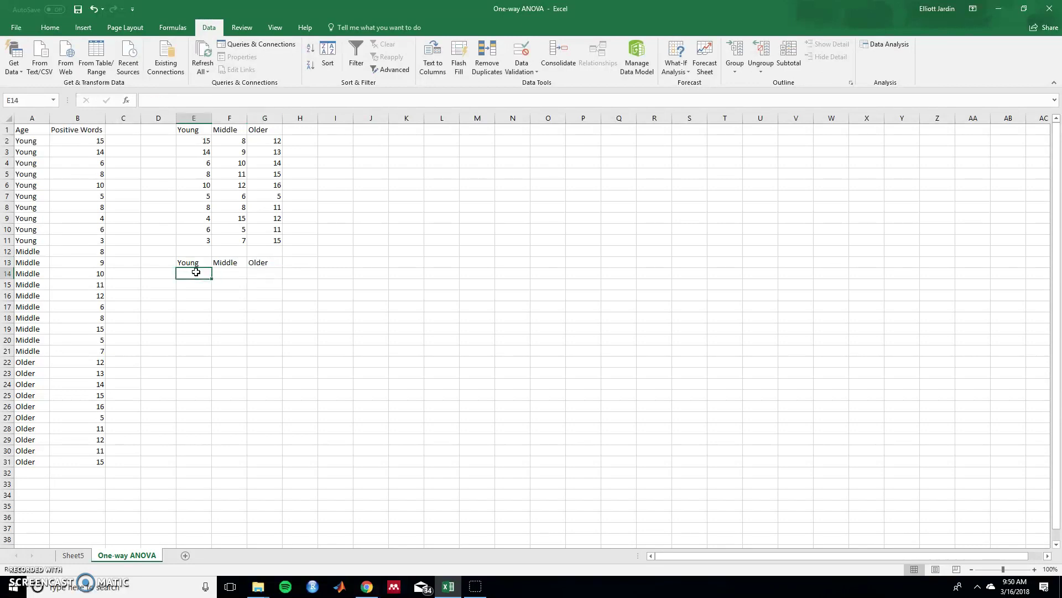
type("=aver")
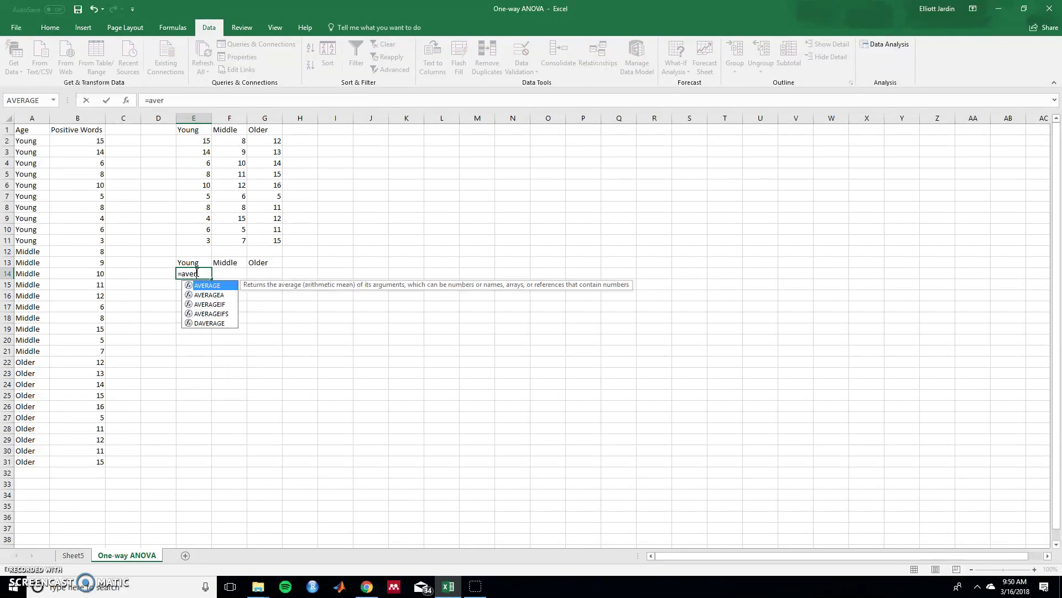
type("age(")
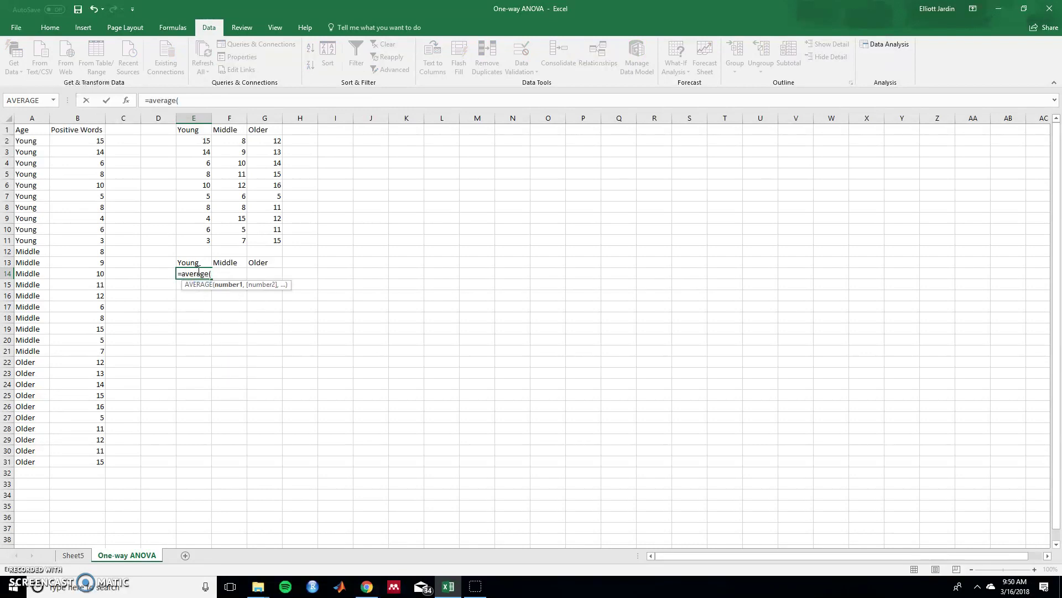
left_click_drag(193, 141, 193, 236)
key("Return")
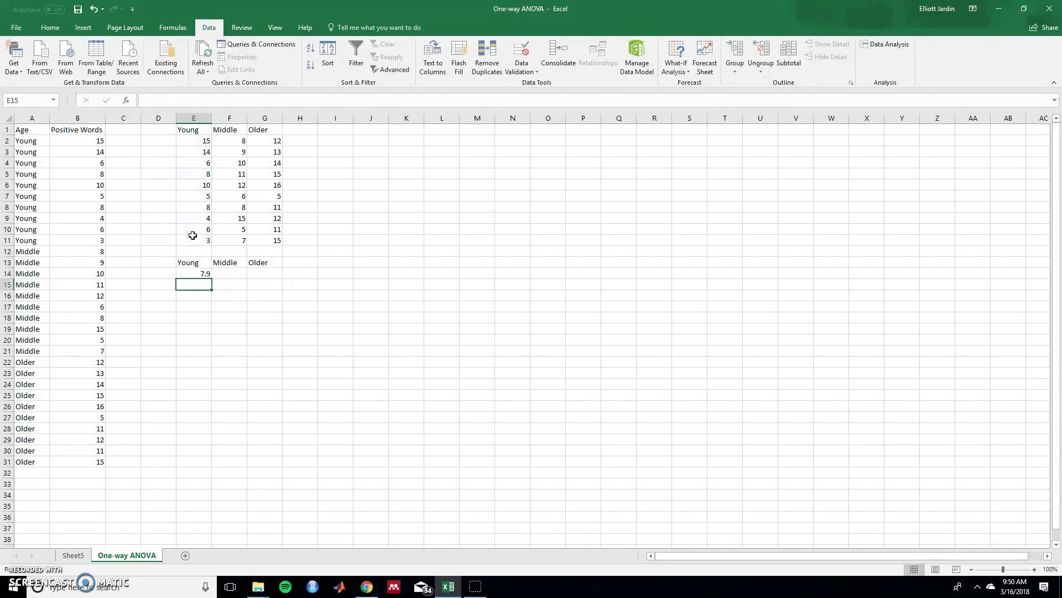
left_click(227, 274)
type("=")
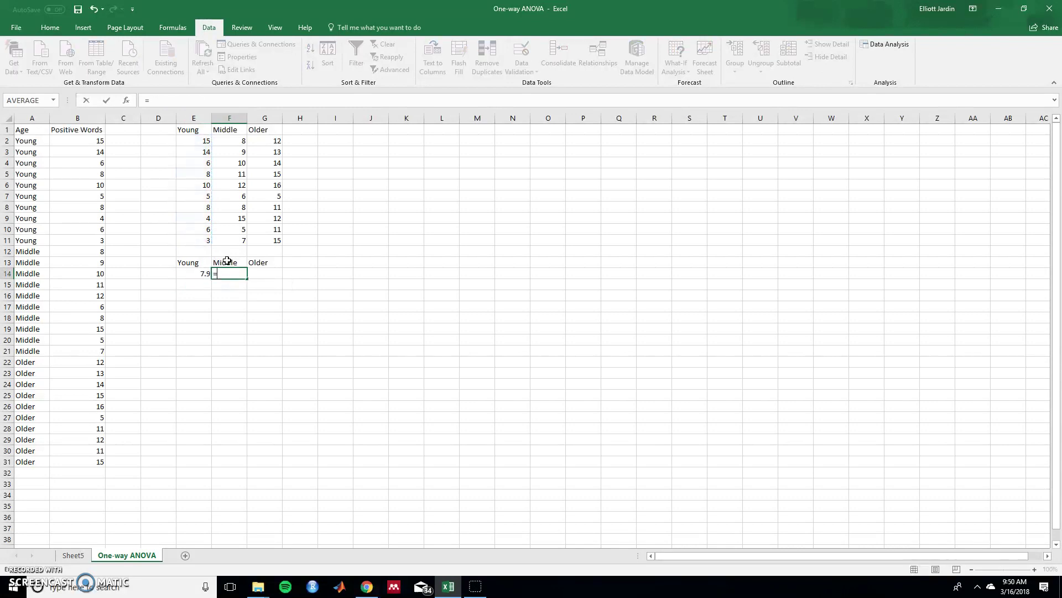
type("average(")
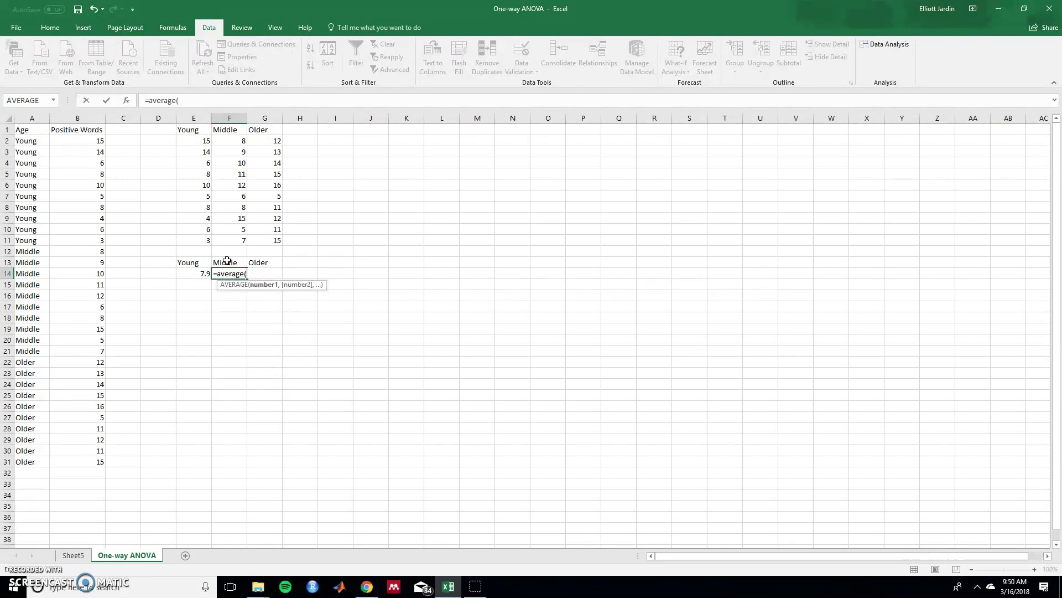
left_click_drag(227, 141, 239, 239)
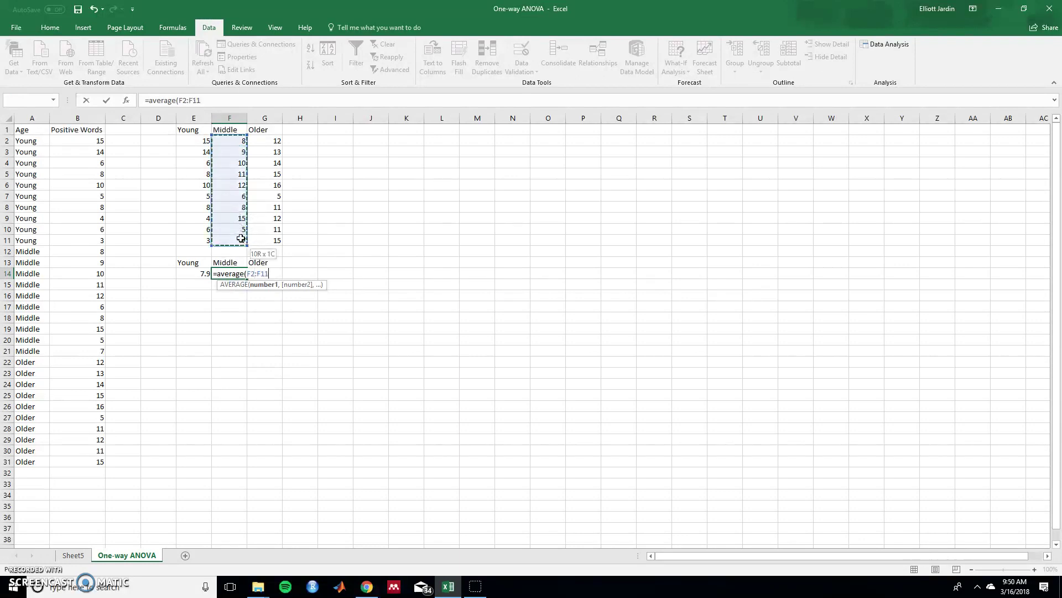
key("Return")
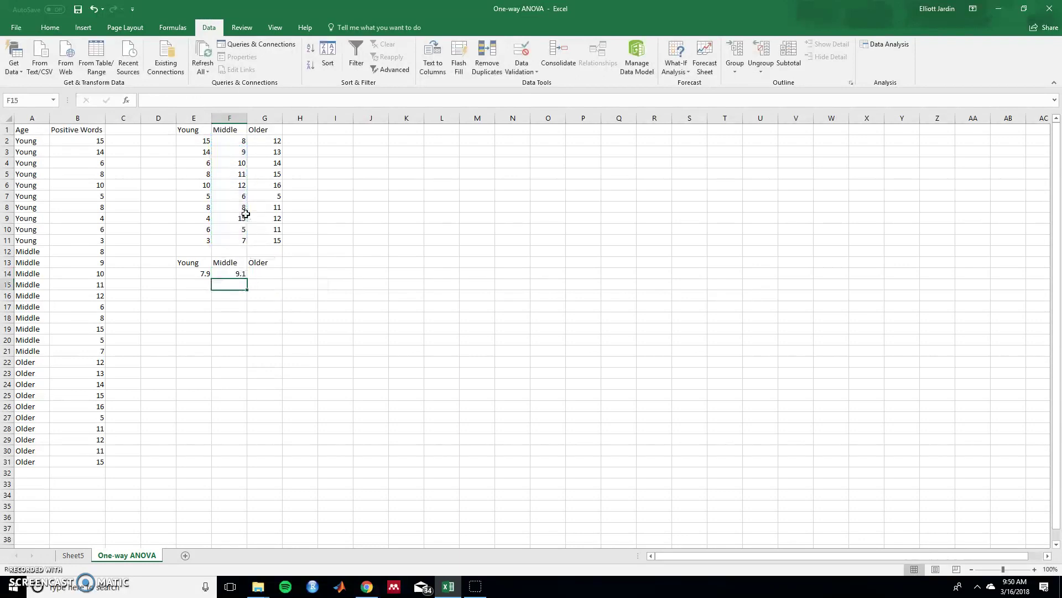
left_click(263, 276)
type("=average(")
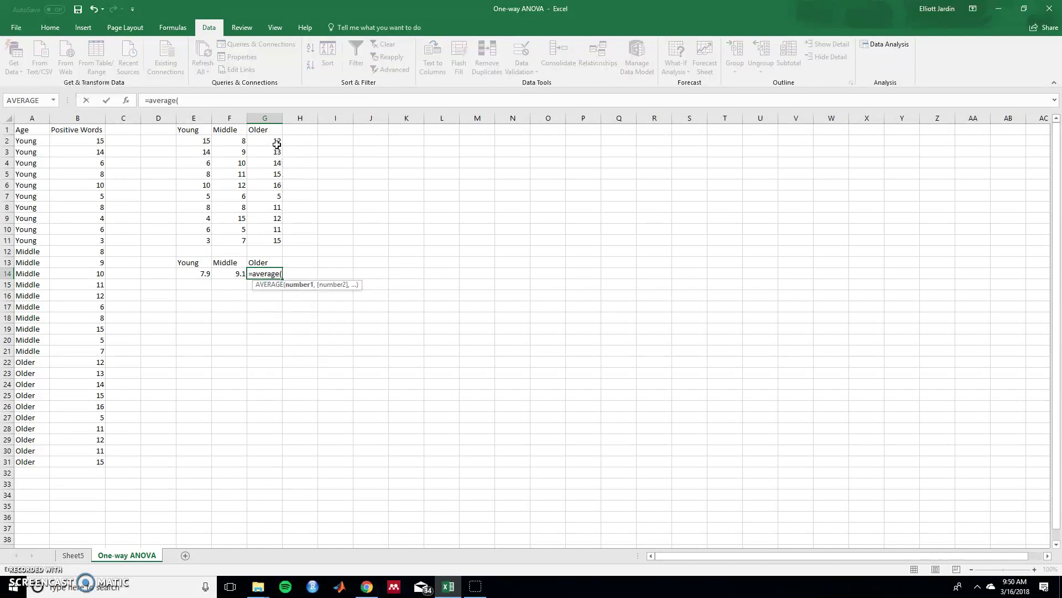
left_click_drag(277, 141, 276, 234)
key("Return")
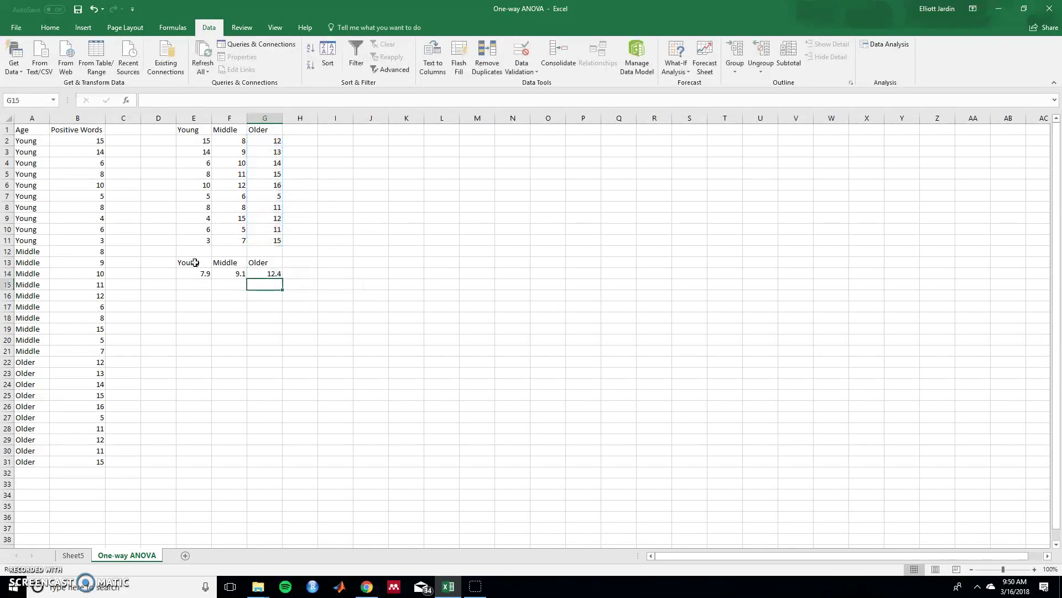
left_click_drag(195, 262, 260, 275)
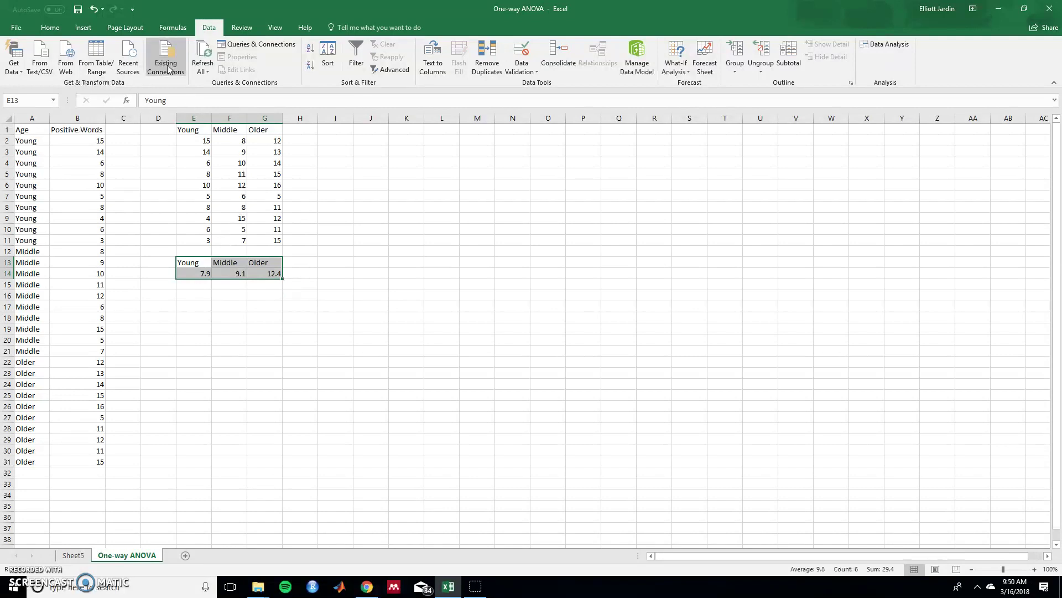
- Insert a 2-D Clustered Column chart of the selected group averages
left_click(83, 30)
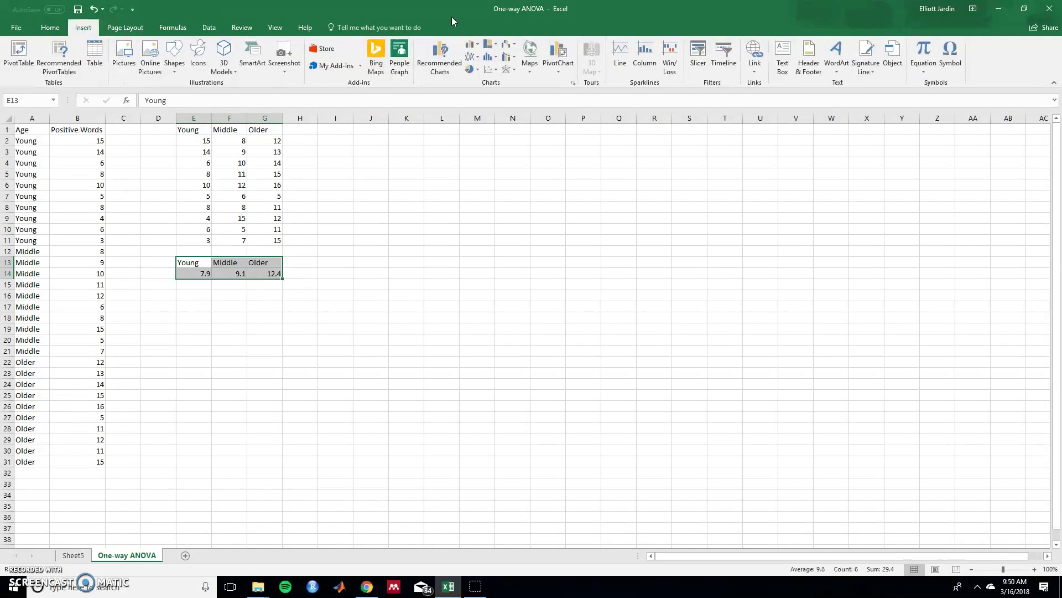
left_click(476, 46)
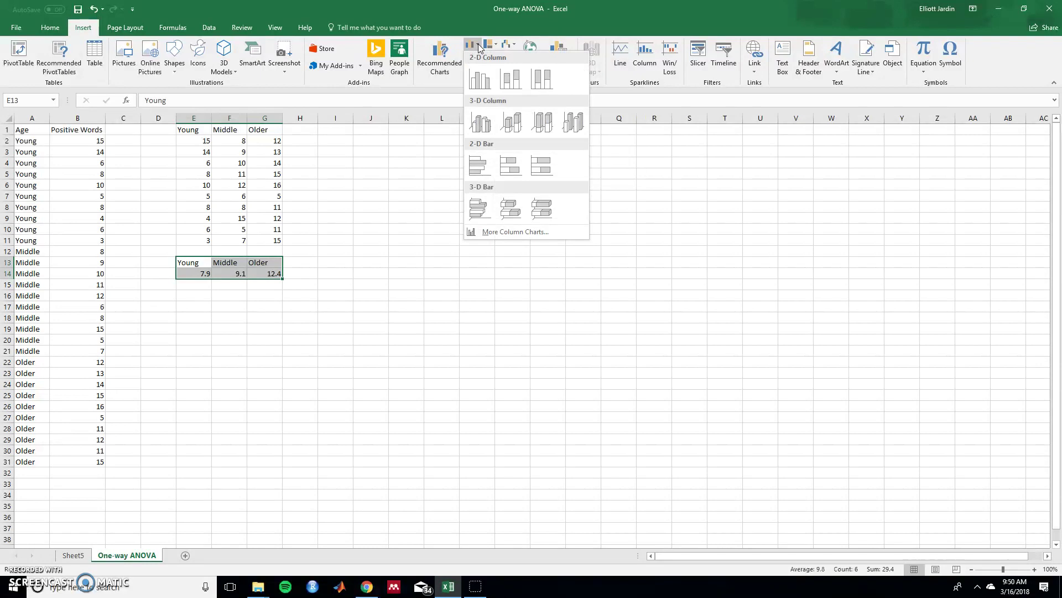
left_click(480, 79)
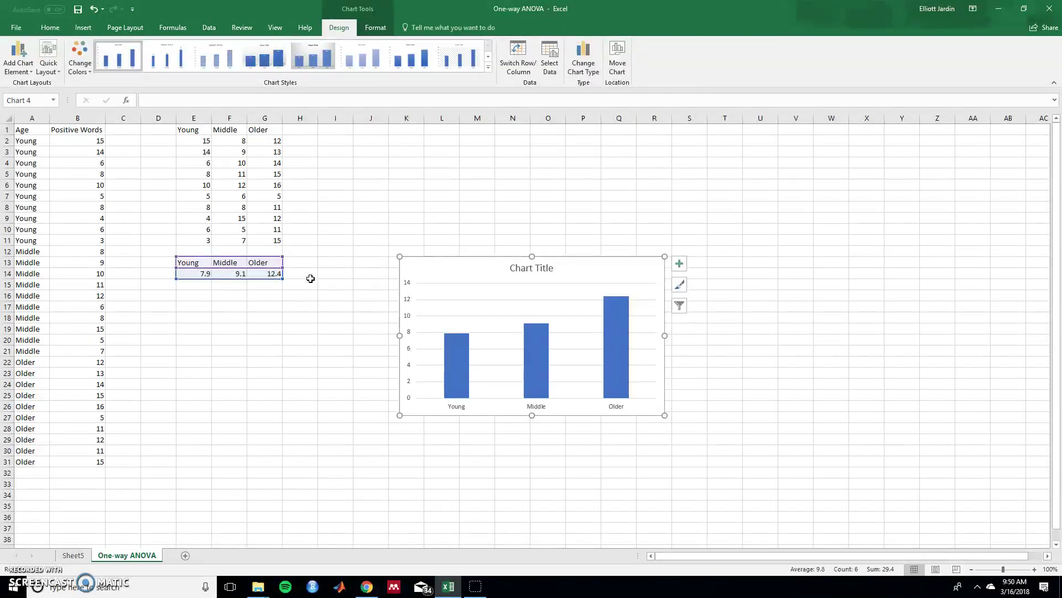
- Delete the chart title and horizontal gridlines, then turn on Axis Titles
left_click(531, 272)
key("Delete")
left_click(527, 265)
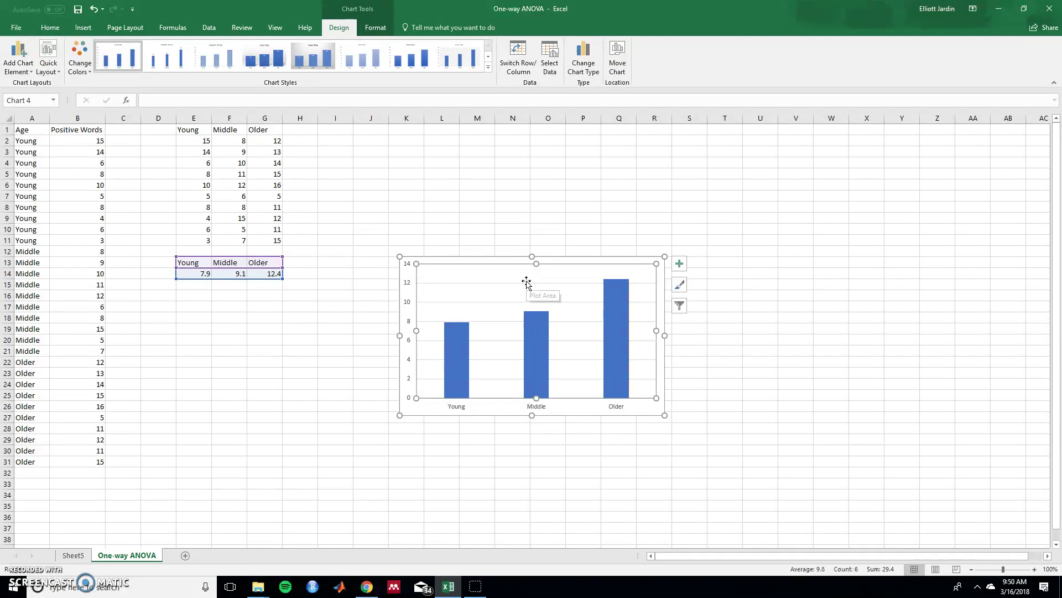
left_click(527, 283)
key("Delete")
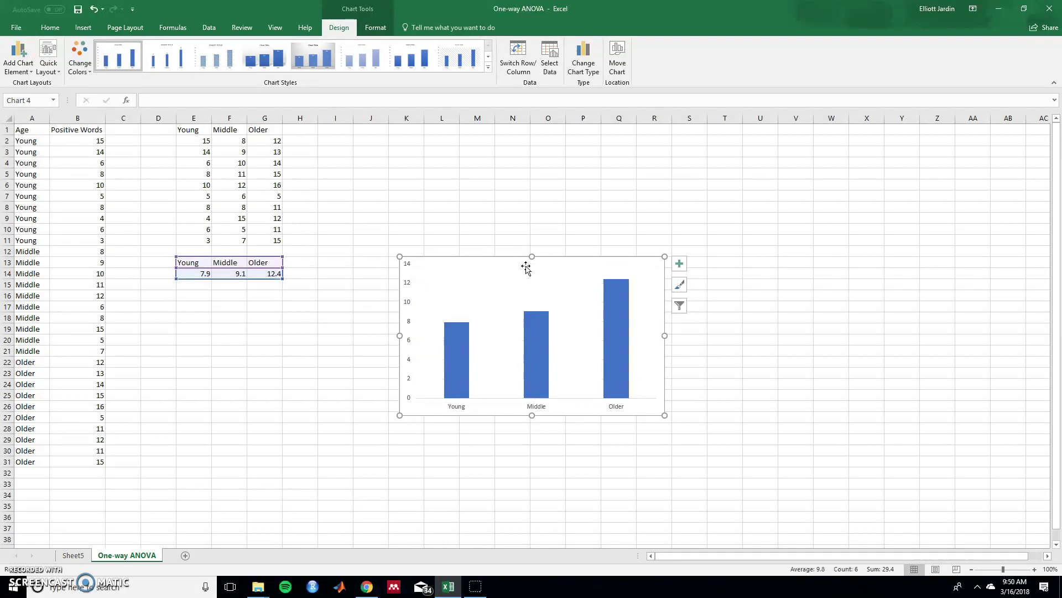
left_click(680, 264)
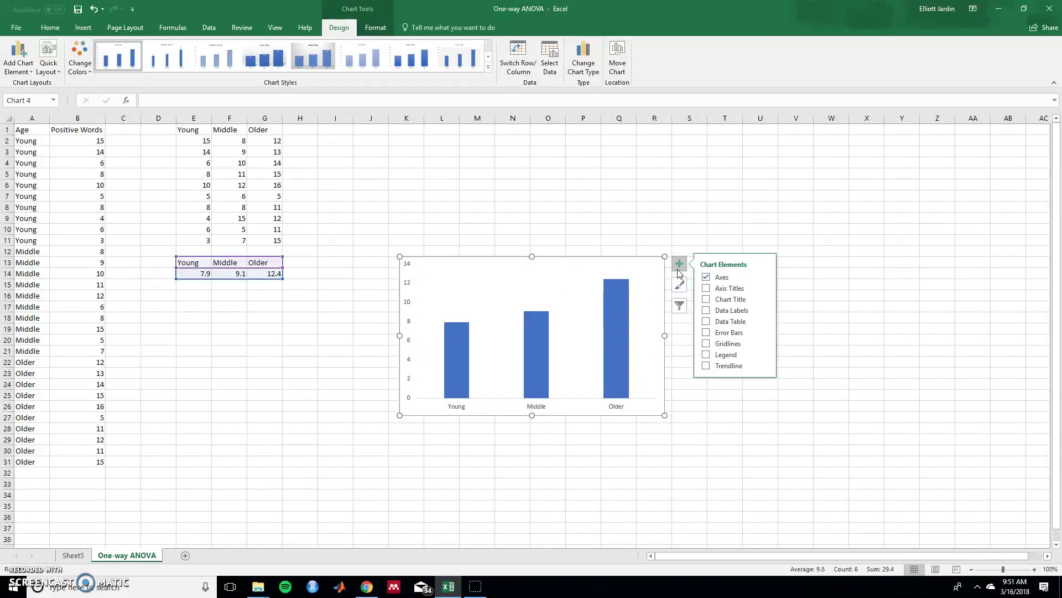
left_click(706, 288)
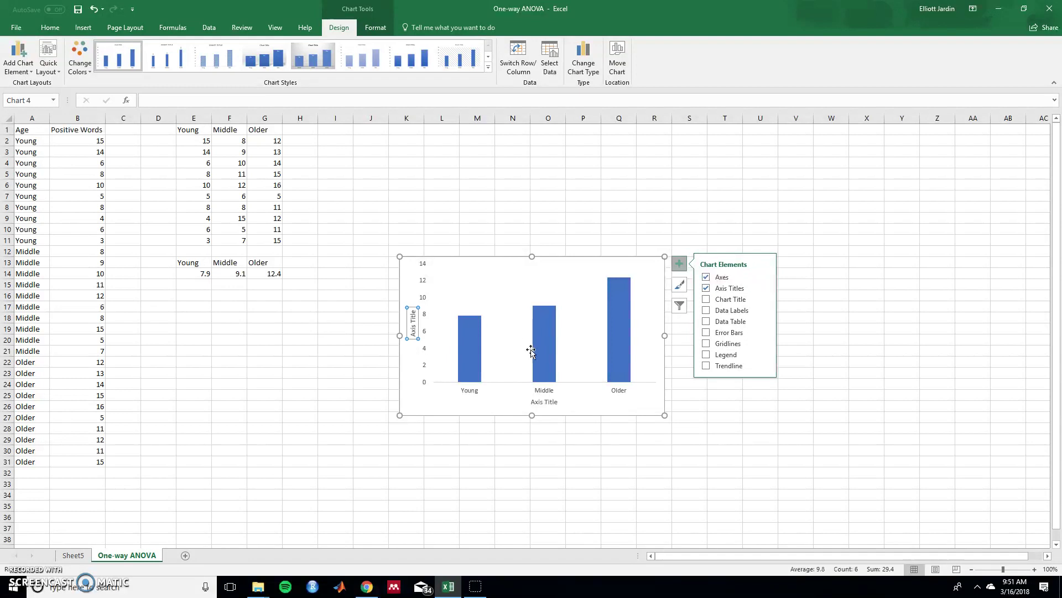
- Retitle the horizontal axis 'Age Group' and the vertical axis 'Positive Words'
double_click(549, 403)
triple_click(549, 404)
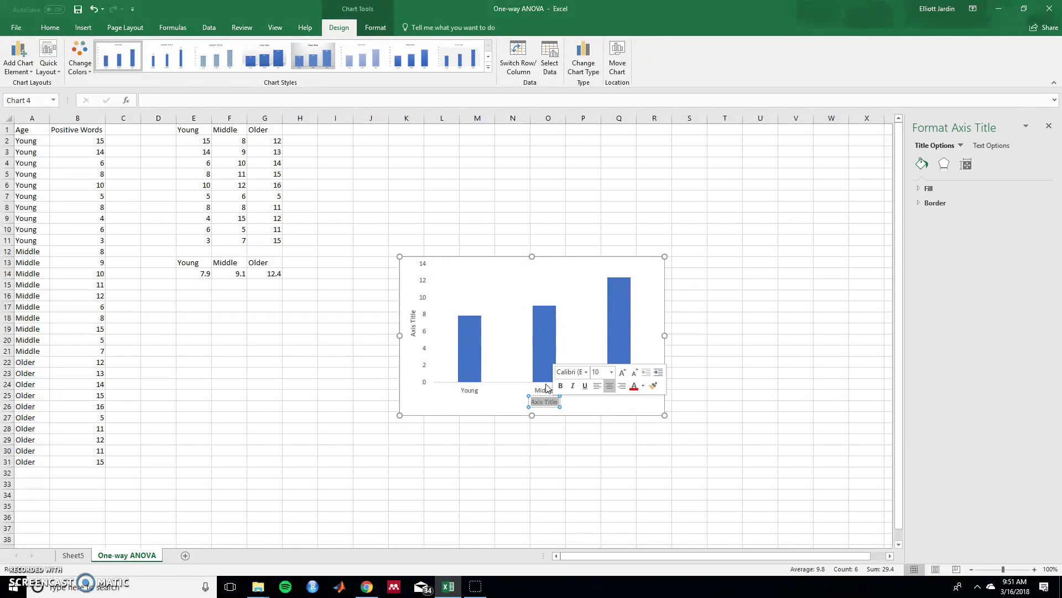
type("Age Group")
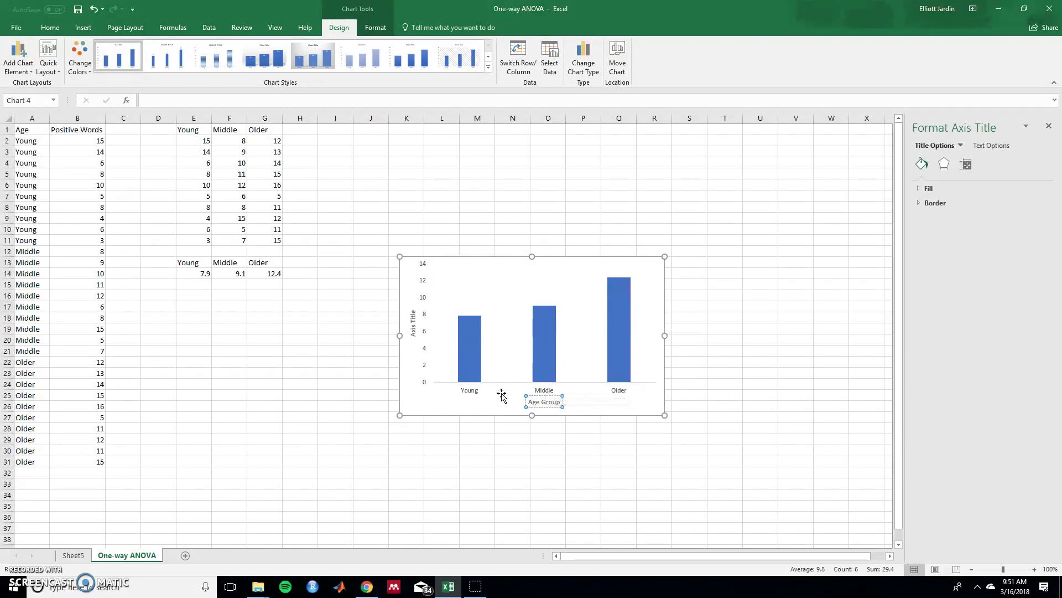
left_click(409, 331)
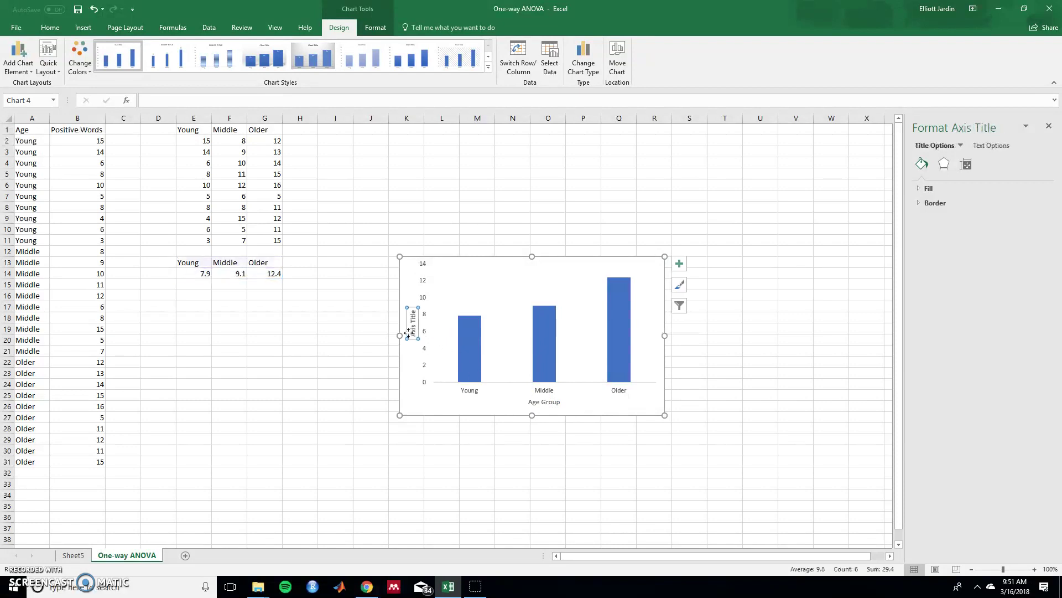
left_click_drag(413, 338, 413, 310)
key("BackSpace")
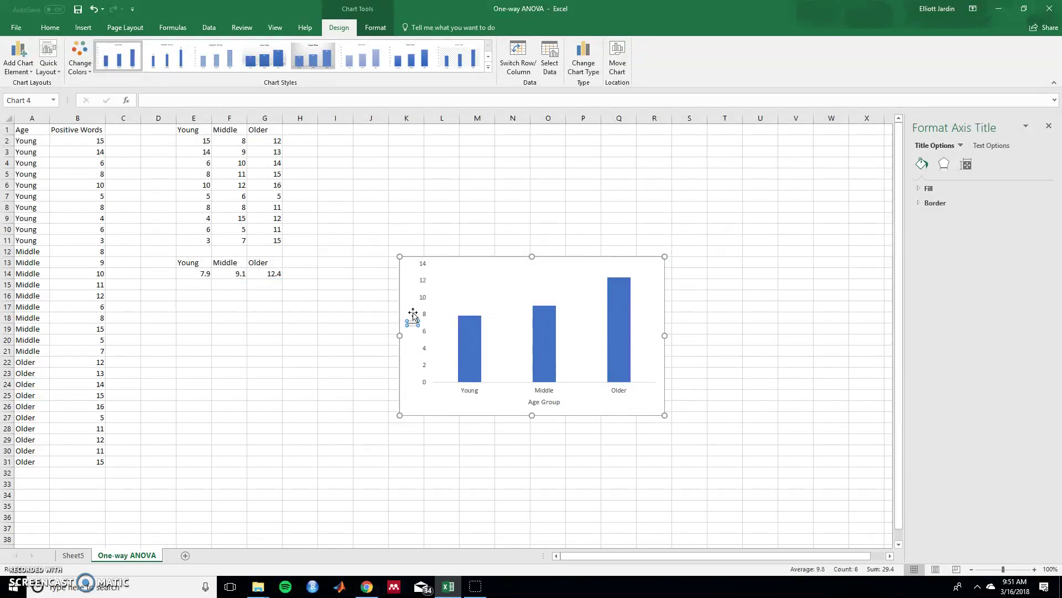
type("Positive Words")
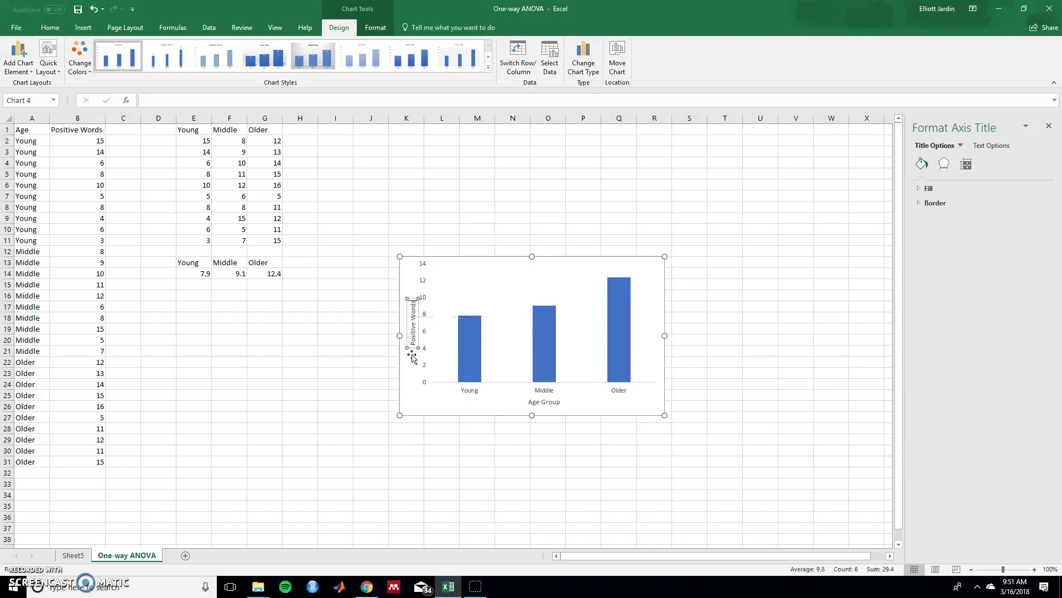
left_click(423, 396)
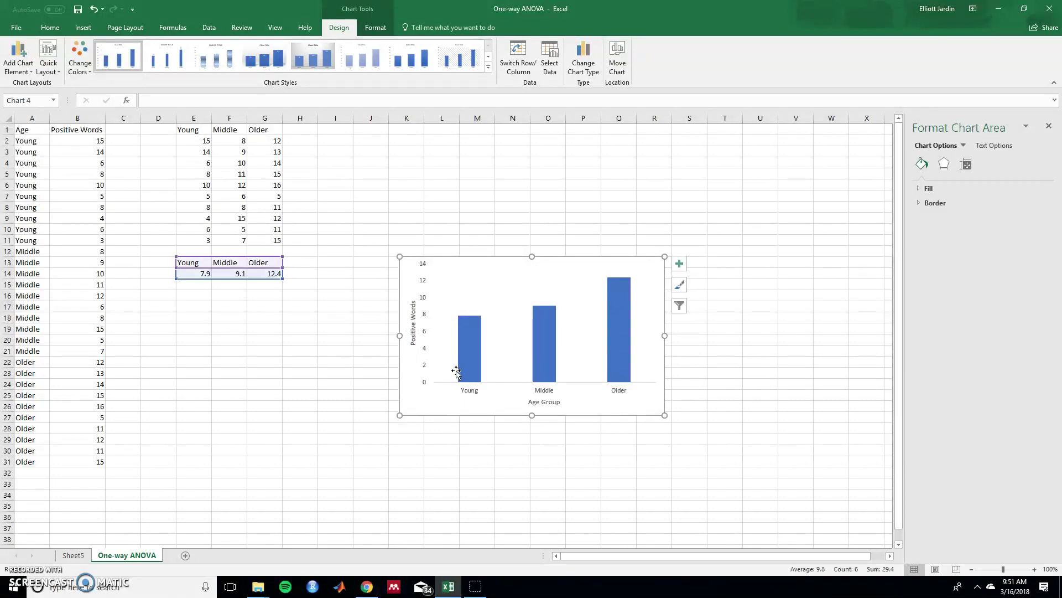